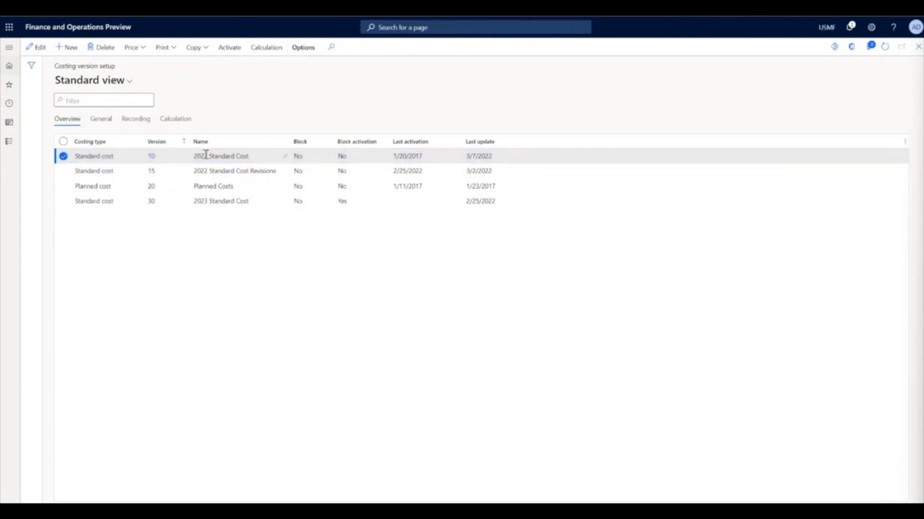
- Open the item prices of the 2022 Standard Cost version and compare its active and pending prices
{"action": "left_click", "coordinate": [135, 47]}
{"action": "left_click", "coordinate": [155, 67]}
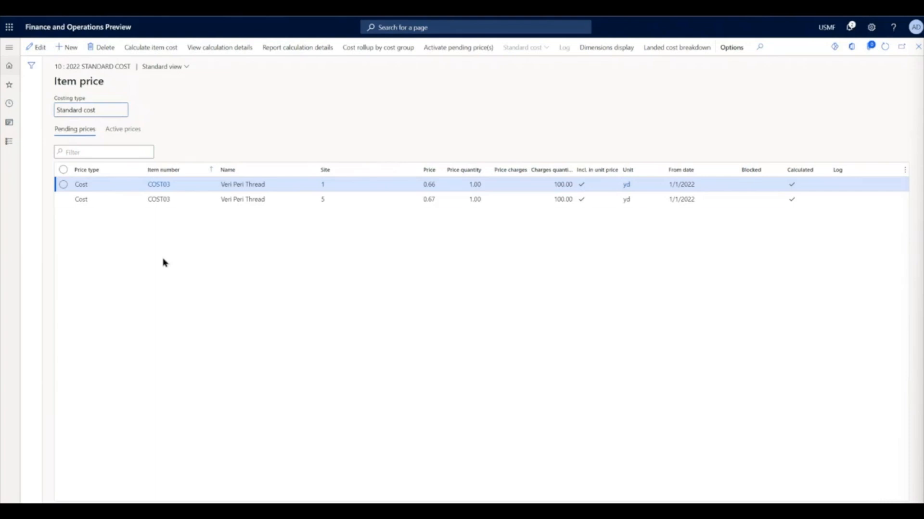
{"action": "left_click", "coordinate": [135, 130]}
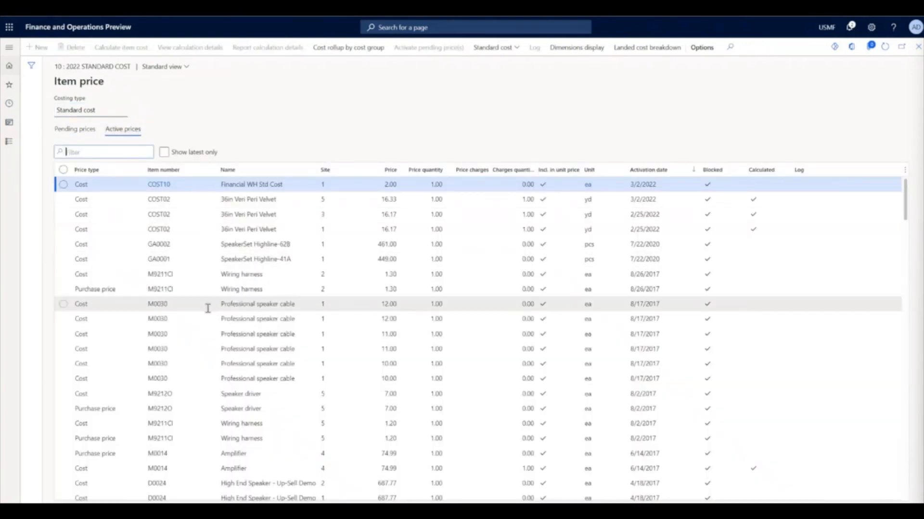
{"action": "left_click", "coordinate": [93, 133]}
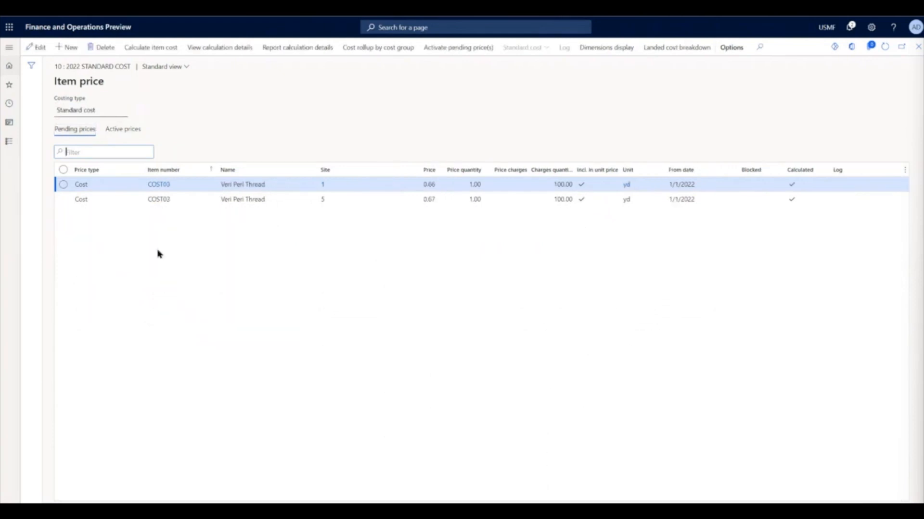
- Add a pending cost price of 12.00 for item COST02 at site 1
{"action": "left_click", "coordinate": [67, 48]}
{"action": "left_click", "coordinate": [192, 187]}
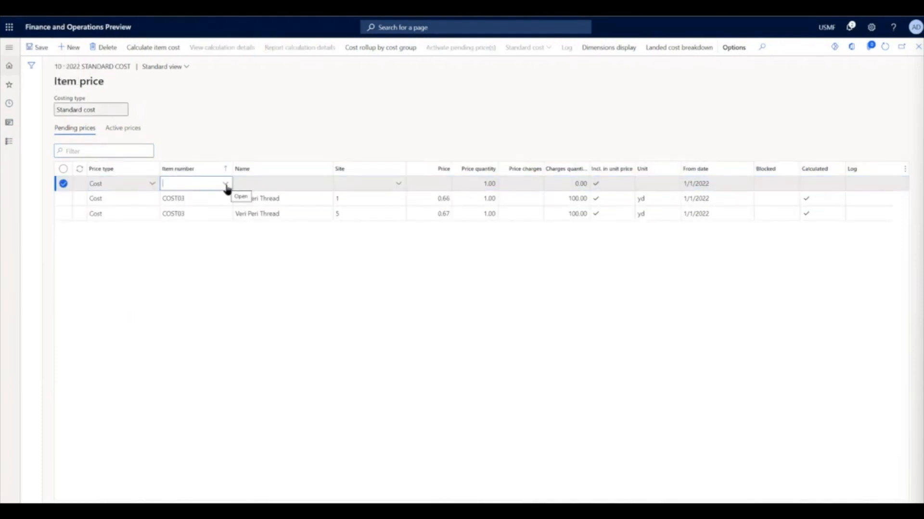
{"action": "type", "text": "cost02"}
{"action": "key", "text": "Tab"}
{"action": "left_click", "coordinate": [379, 192]}
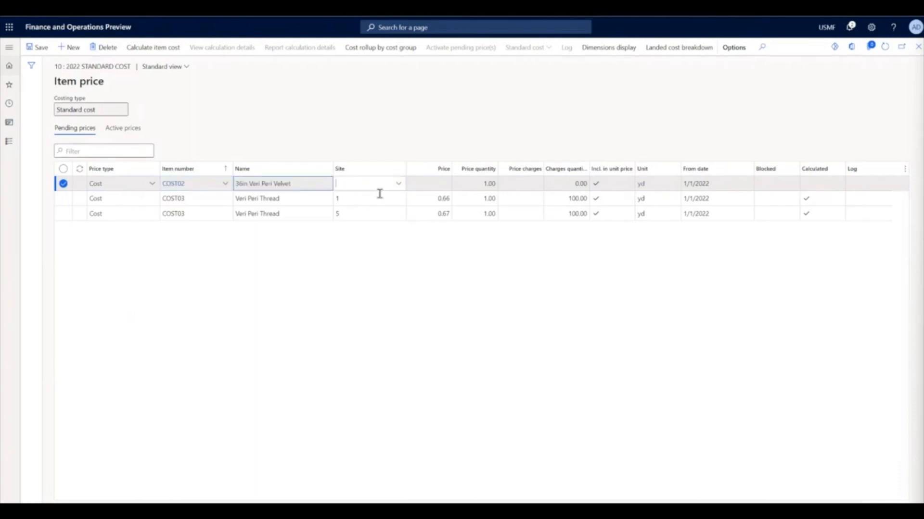
{"action": "type", "text": "1"}
{"action": "key", "text": "Tab"}
{"action": "type", "text": "12"}
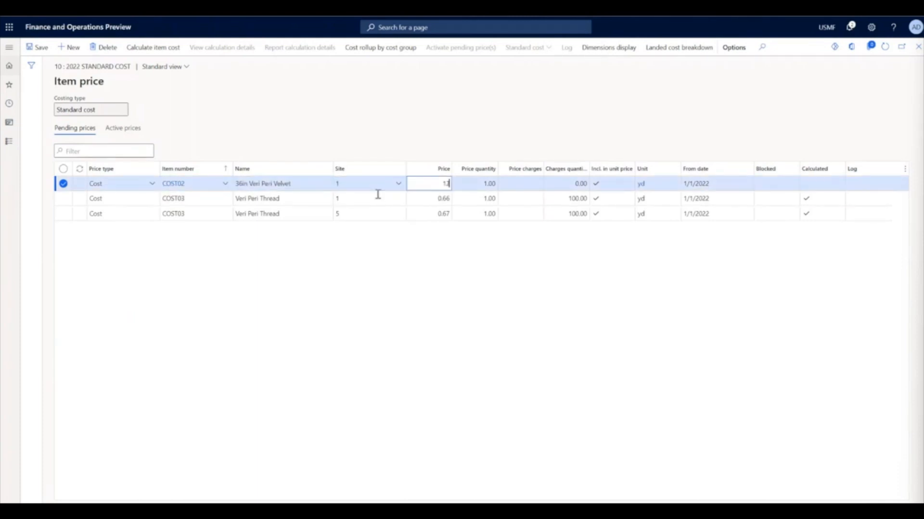
{"action": "key", "text": "Tab"}
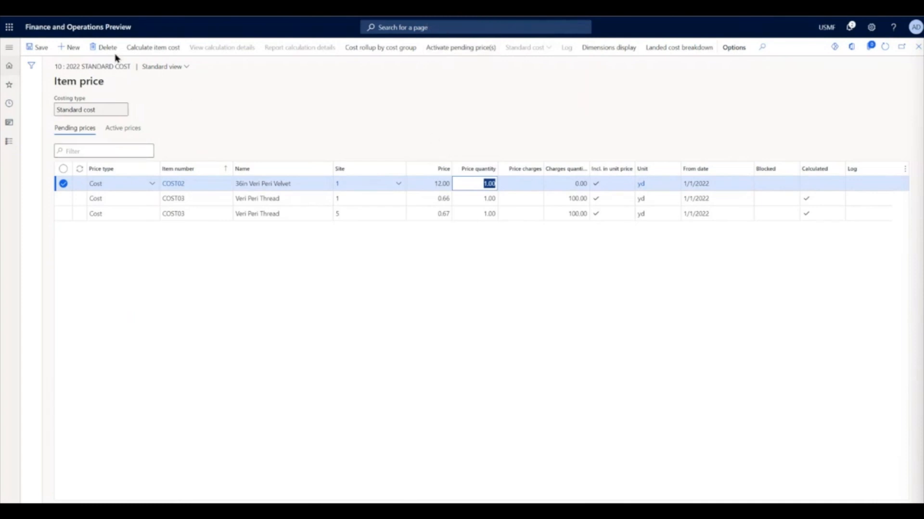
- Delete the new COST02 pending price record and return to the costing version setup
{"action": "left_click", "coordinate": [103, 47]}
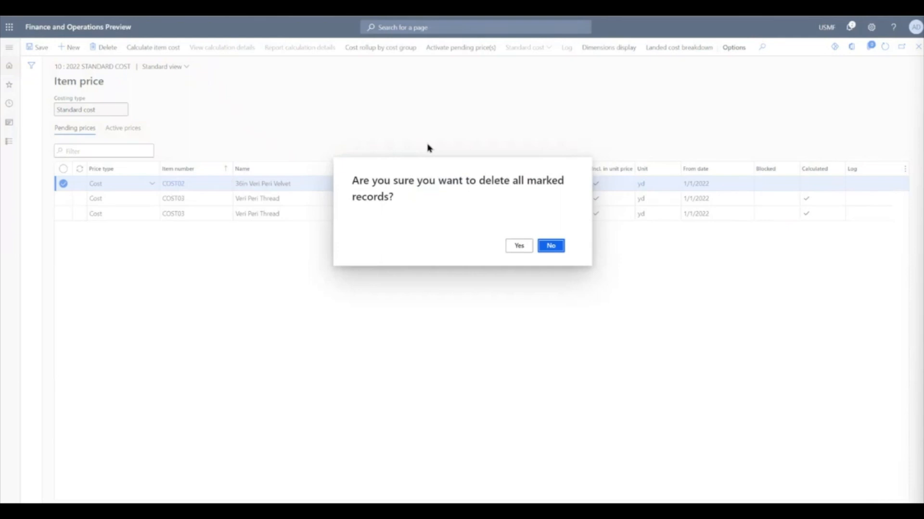
{"action": "left_click", "coordinate": [519, 246]}
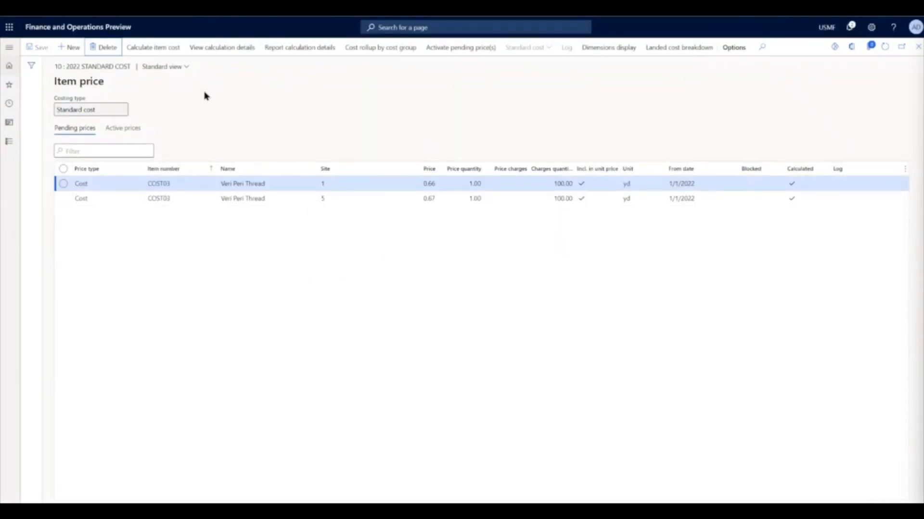
{"action": "key", "text": "Escape"}
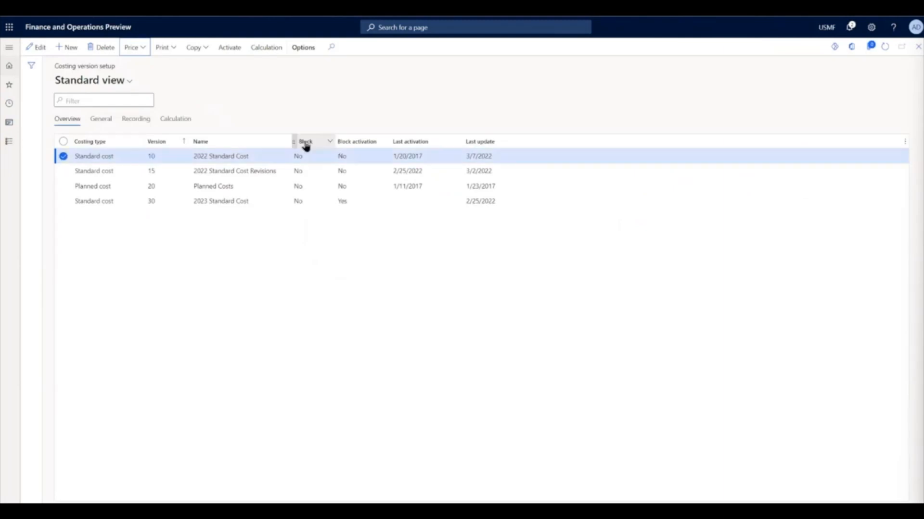
- Start a calculation for the 2022 Standard Cost version at site 1 and review its price recording and warning options
{"action": "left_click", "coordinate": [263, 48]}
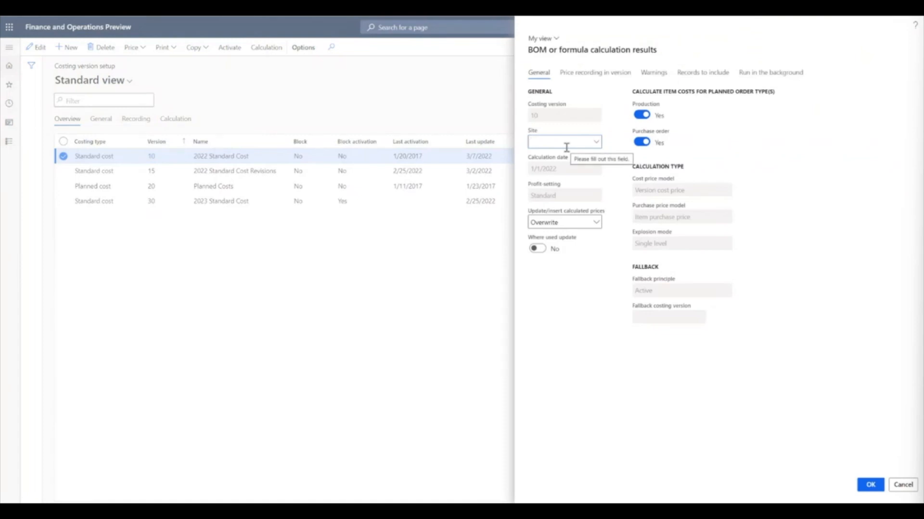
{"action": "type", "text": "1"}
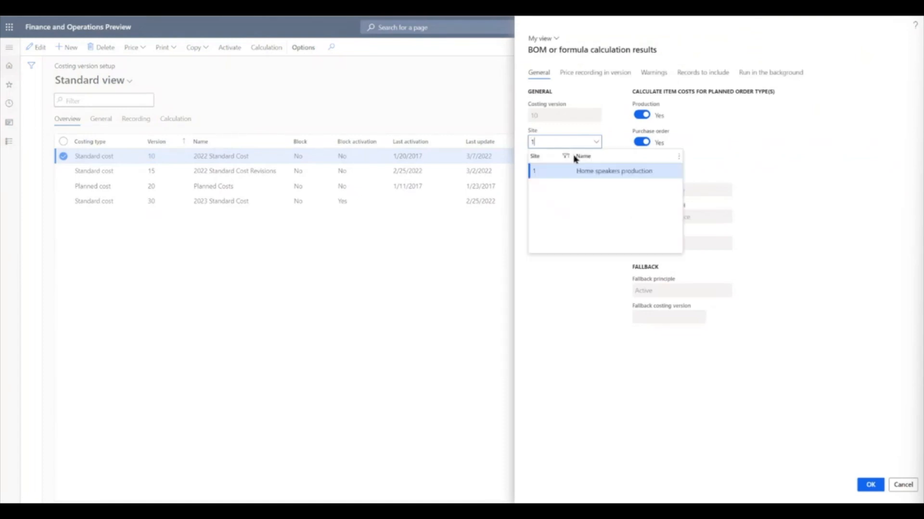
{"action": "left_click", "coordinate": [587, 177]}
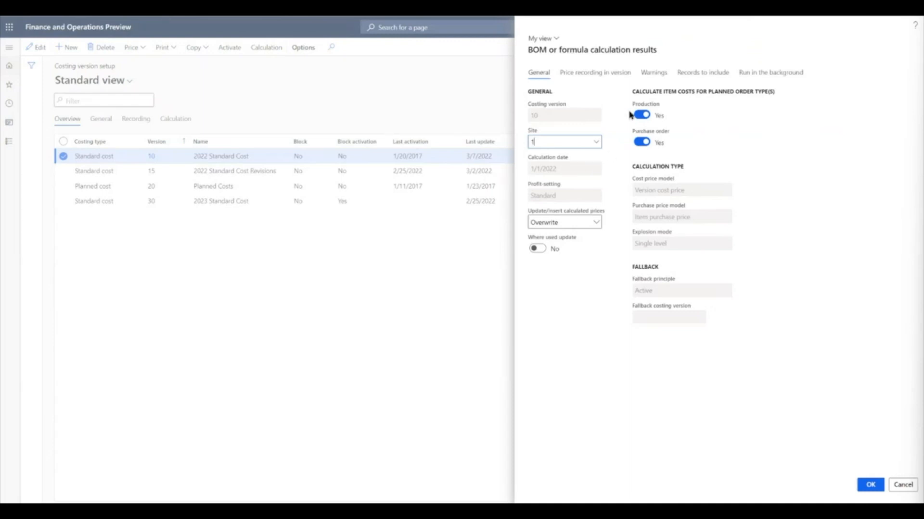
{"action": "left_click", "coordinate": [600, 78]}
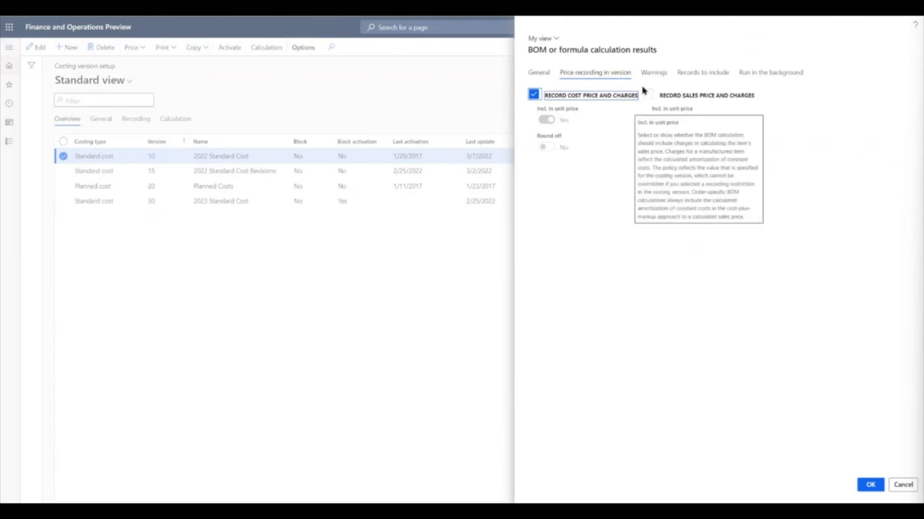
{"action": "left_click", "coordinate": [665, 77]}
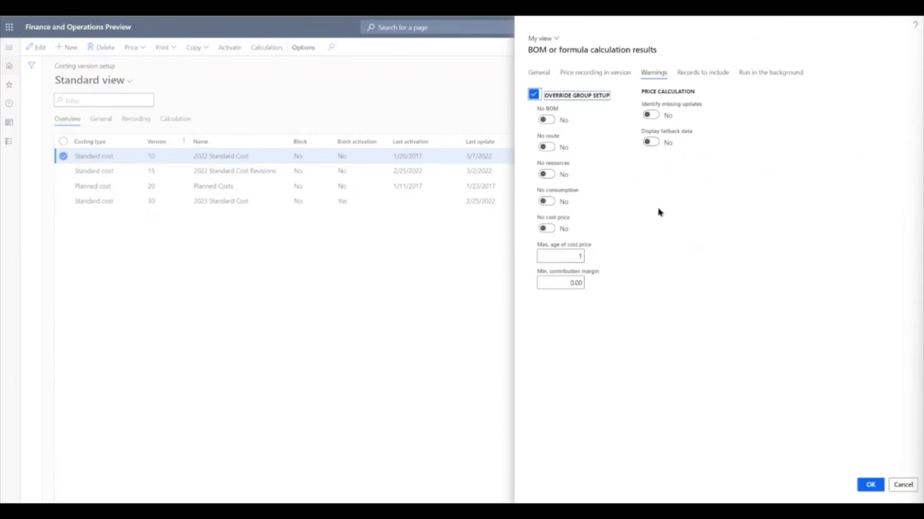
- Limit the records included in the calculation to item number COST04
{"action": "left_click", "coordinate": [702, 77]}
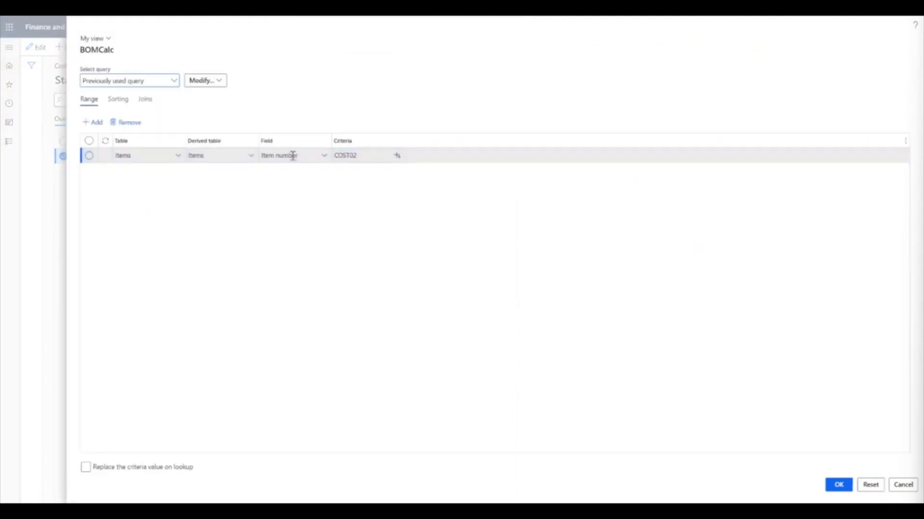
{"action": "left_click", "coordinate": [359, 156]}
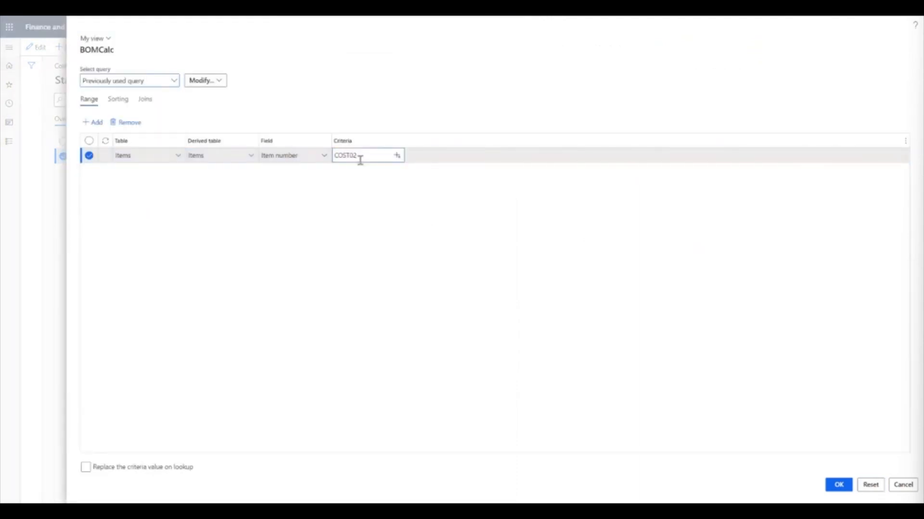
{"action": "left_click", "coordinate": [469, 216]}
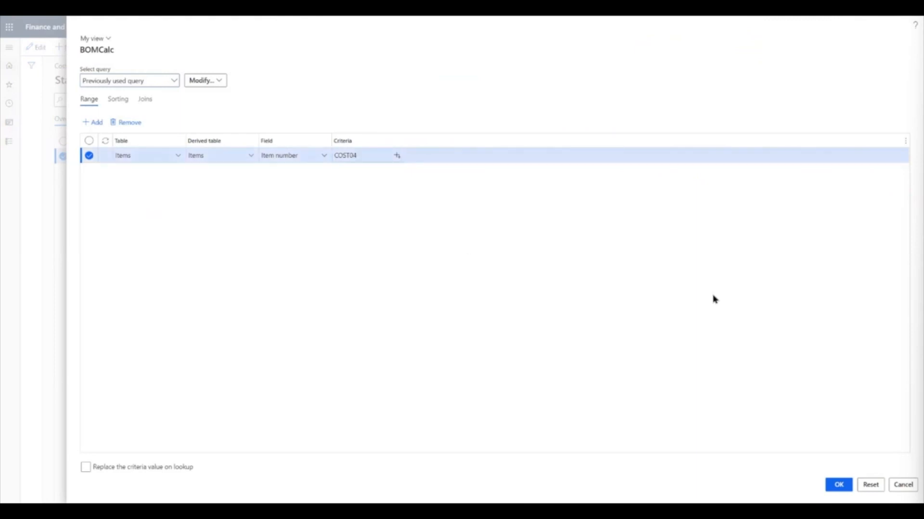
{"action": "left_click", "coordinate": [834, 486]}
- Check the background processing and general settings, and run the cost calculation without batch processing
{"action": "left_click", "coordinate": [785, 72]}
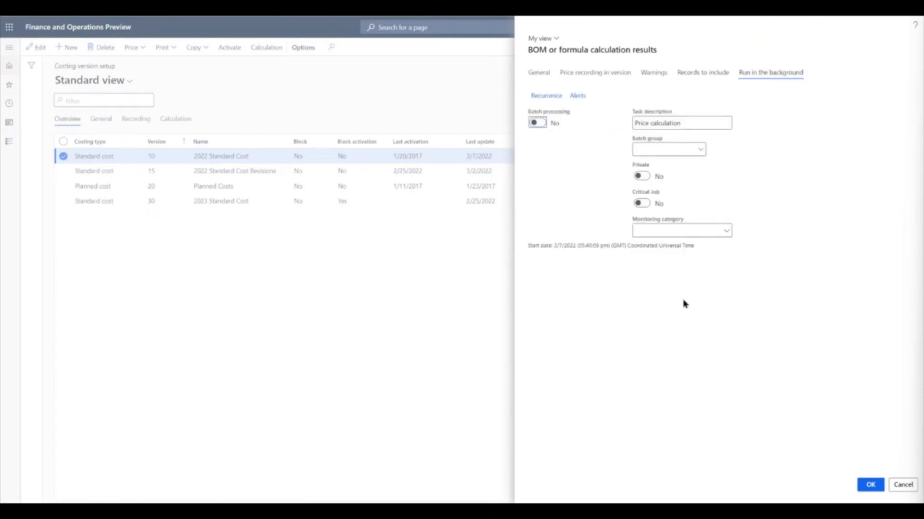
{"action": "left_click", "coordinate": [546, 76]}
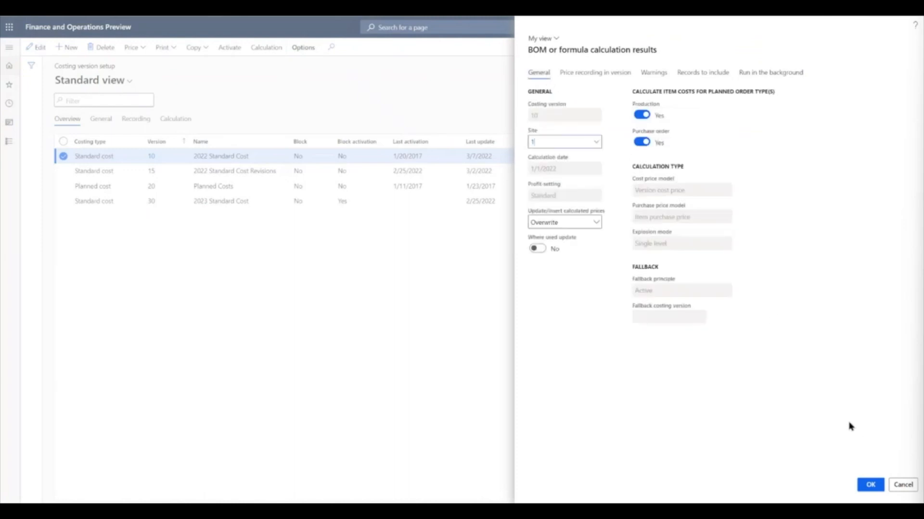
{"action": "left_click", "coordinate": [870, 486]}
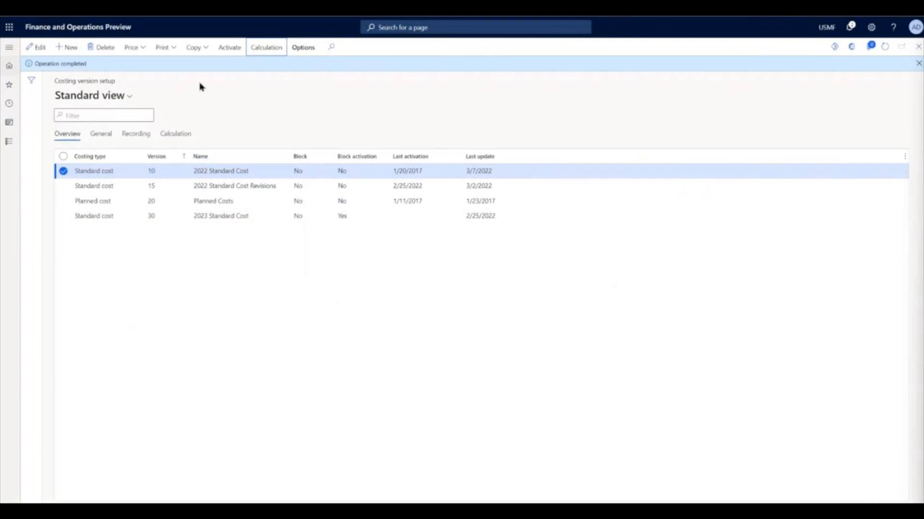
- Open the version's pending item prices and examine the calculation details for the COST04 Poly Filling price
{"action": "left_click", "coordinate": [146, 52]}
{"action": "left_click", "coordinate": [153, 66]}
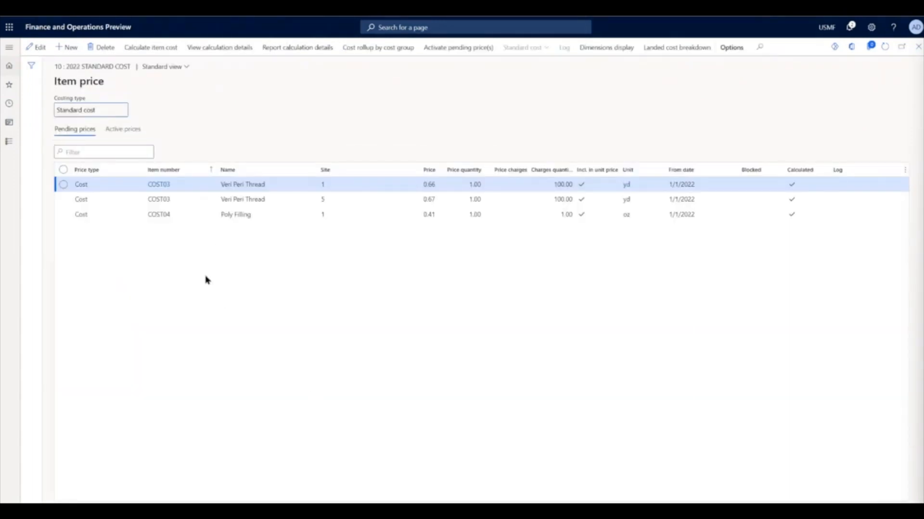
{"action": "left_click", "coordinate": [214, 220]}
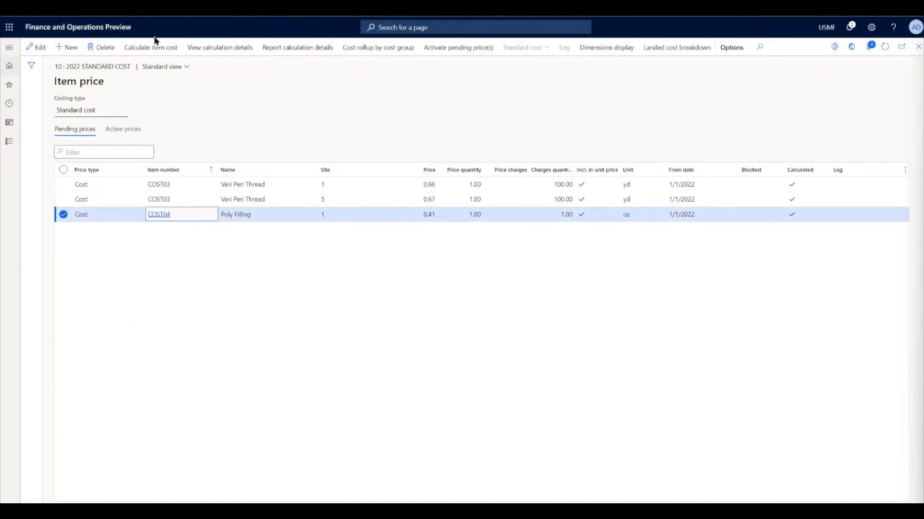
{"action": "left_click", "coordinate": [252, 51]}
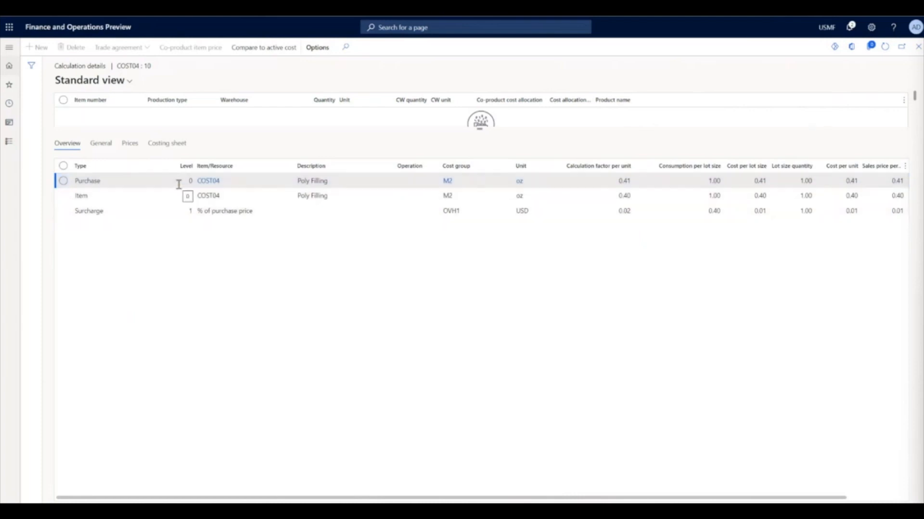
{"action": "left_click", "coordinate": [918, 47]}
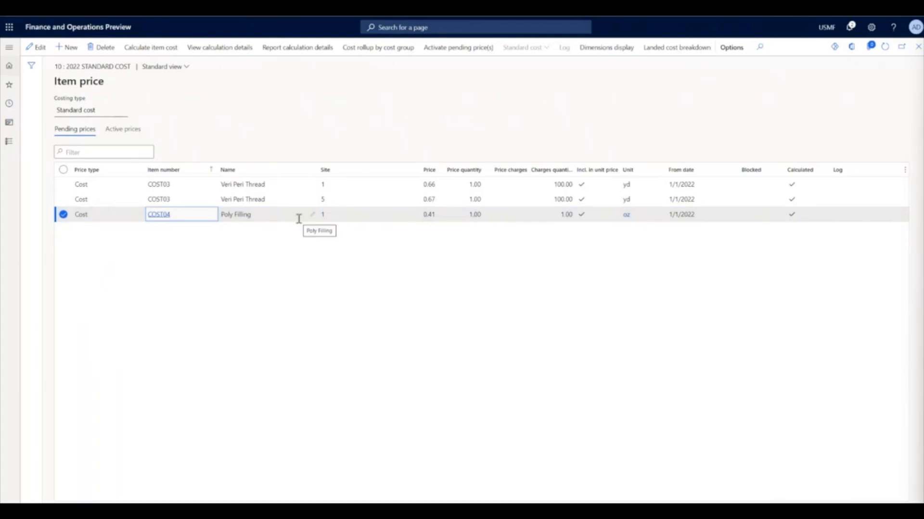
- Activate the pending COST04 cost price for site 1 and show the active prices
{"action": "left_click", "coordinate": [469, 57]}
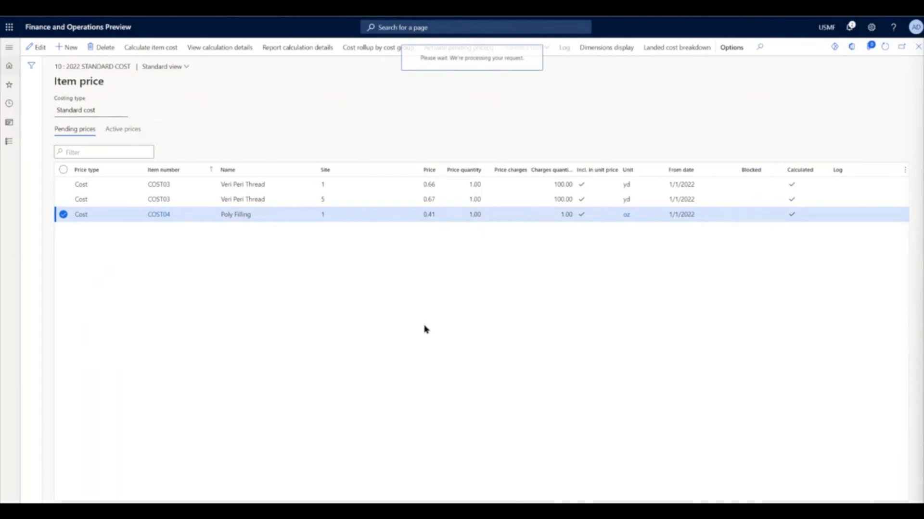
{"action": "left_click", "coordinate": [136, 129]}
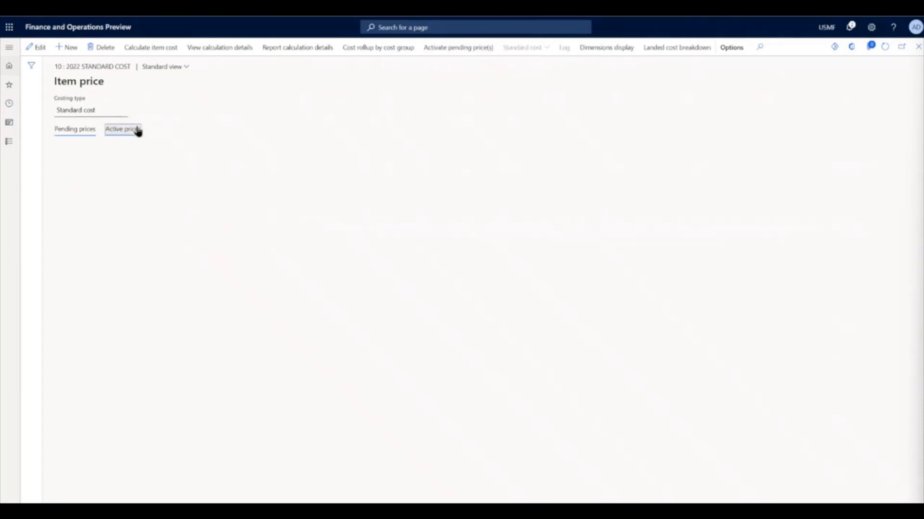
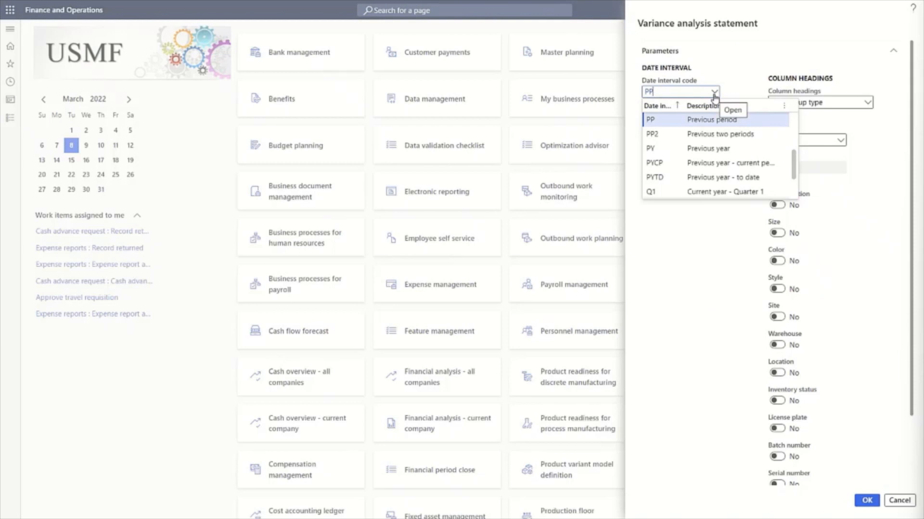
- Set the variance analysis statement to date interval code PP, sorting and grouping by Item, and Cost group type column headings
{"action": "left_click", "coordinate": [742, 80]}
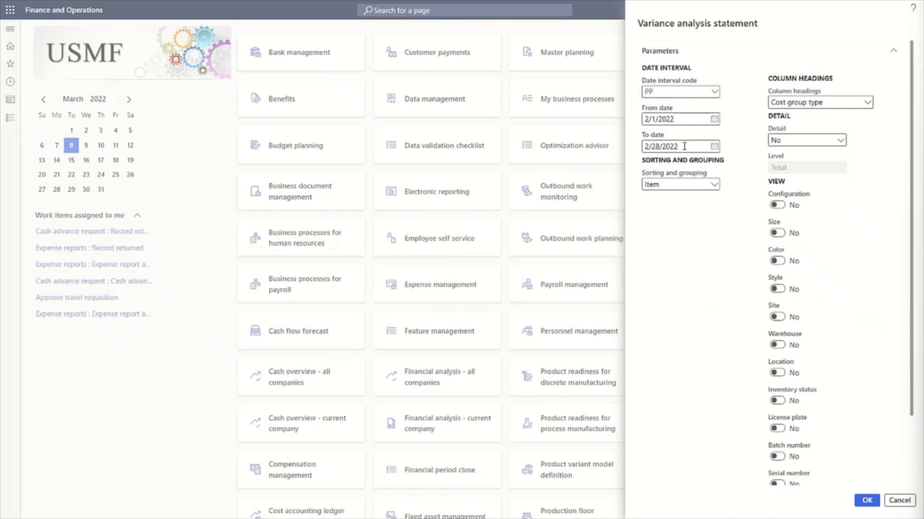
{"action": "left_click", "coordinate": [712, 186]}
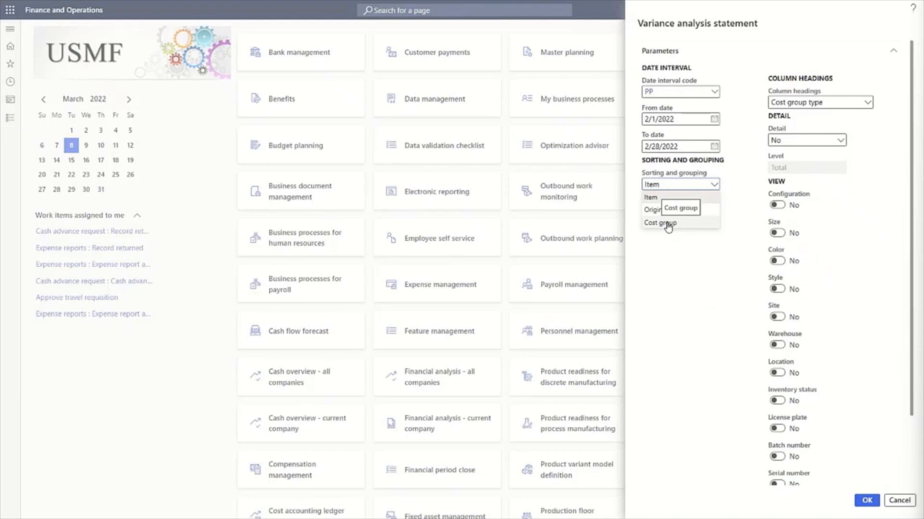
{"action": "left_click", "coordinate": [663, 199]}
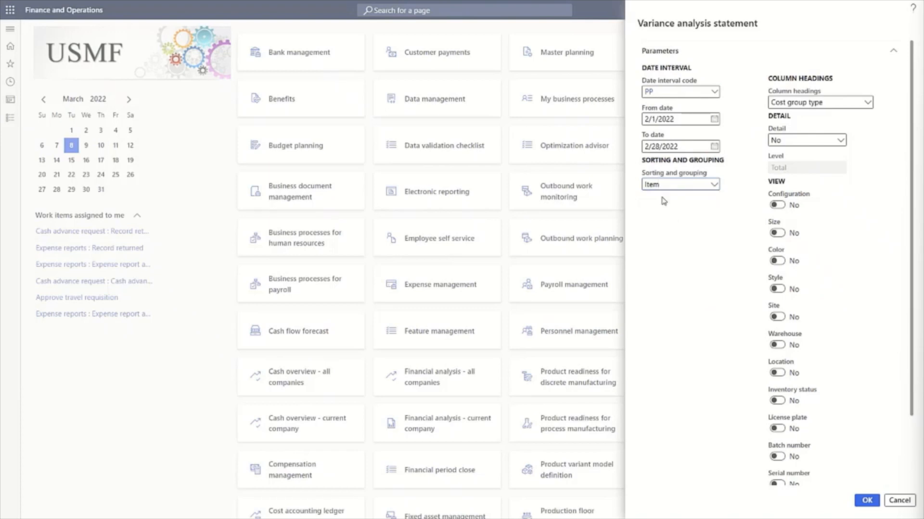
{"action": "left_click", "coordinate": [867, 102]}
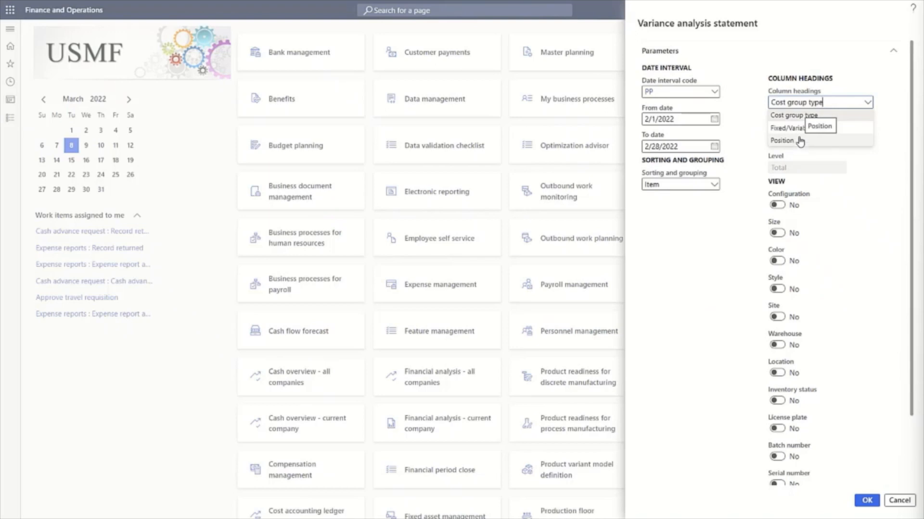
{"action": "left_click", "coordinate": [801, 116]}
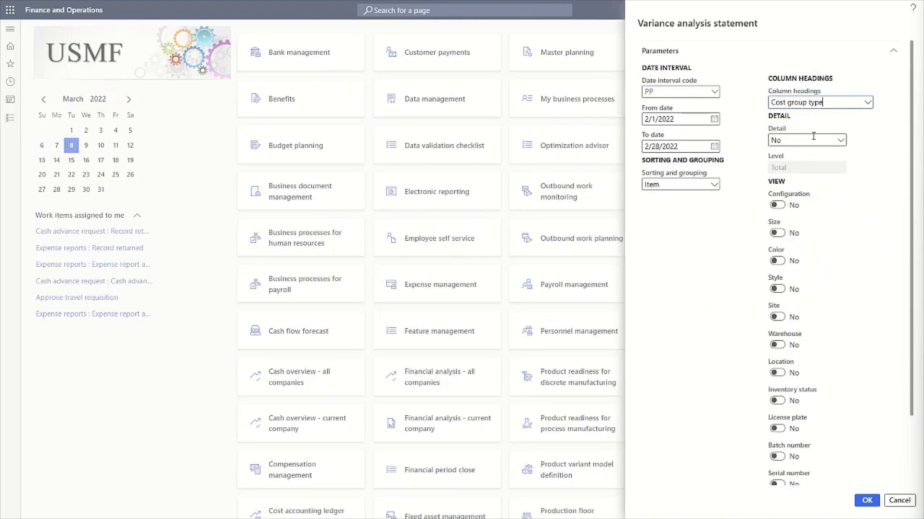
- Try the Transaction detail option, check its available levels, and set the detail back to No
{"action": "left_click", "coordinate": [840, 141]}
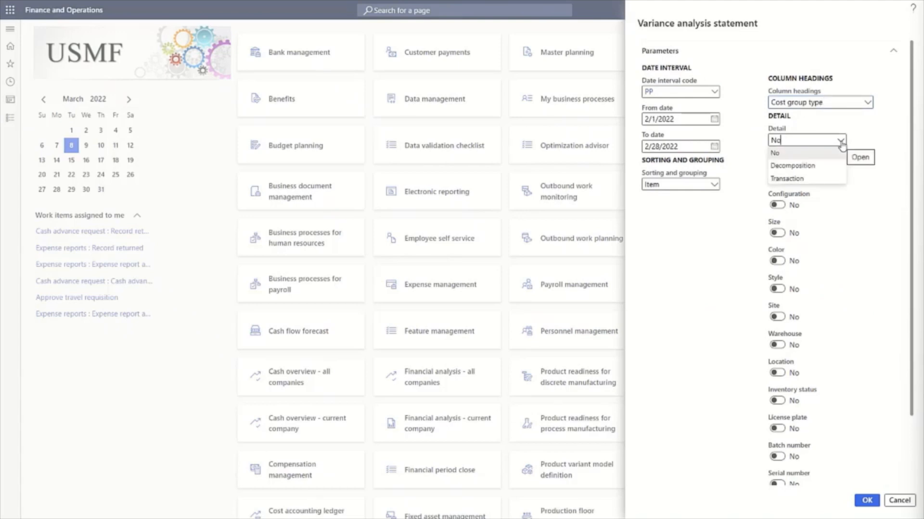
{"action": "left_click", "coordinate": [803, 179]}
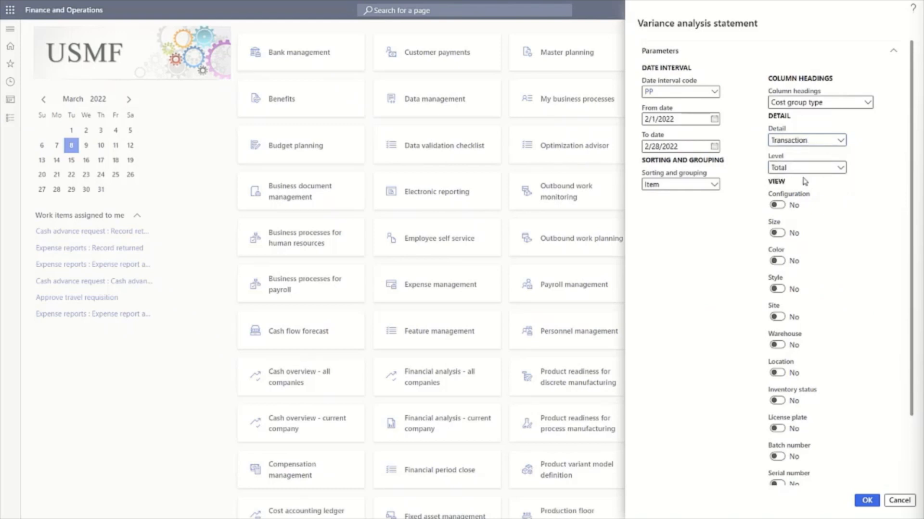
{"action": "left_click", "coordinate": [841, 168]}
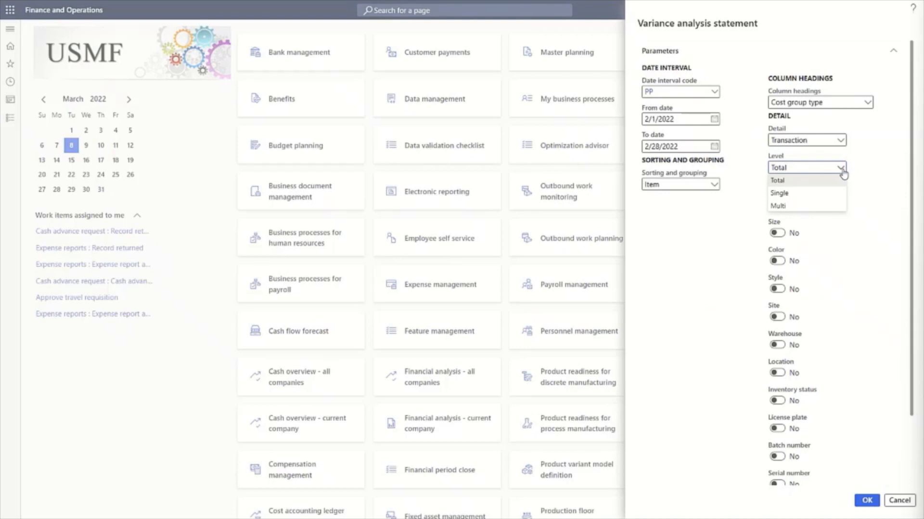
{"action": "left_click", "coordinate": [840, 144]}
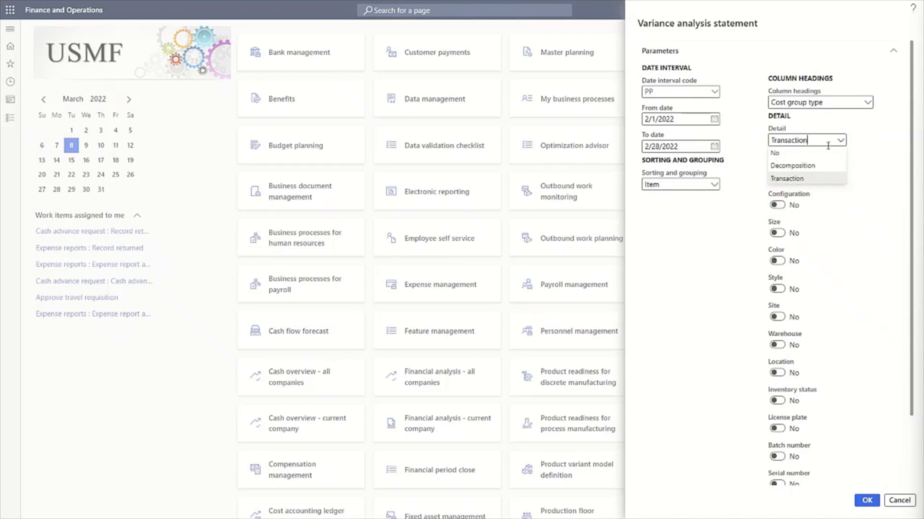
{"action": "left_click", "coordinate": [794, 153]}
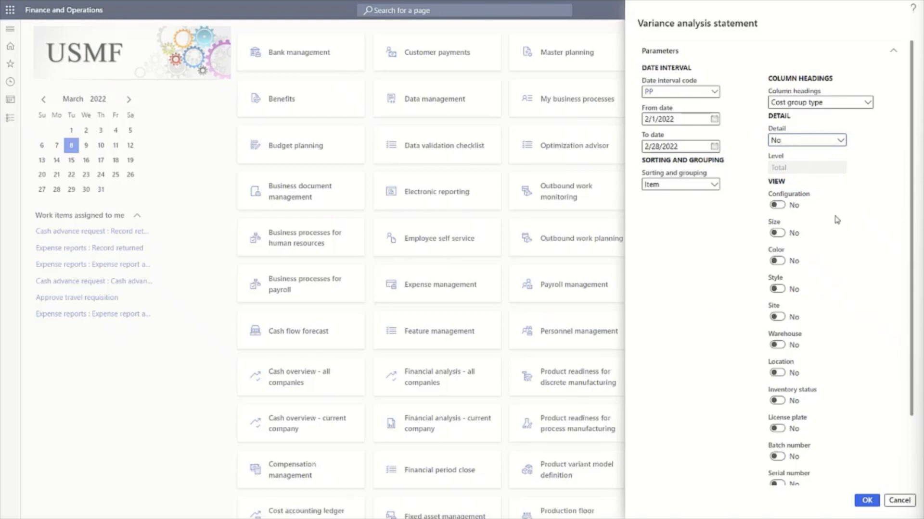
- Generate the variance analysis statement and display the report at 100% zoom
{"action": "left_click", "coordinate": [866, 501]}
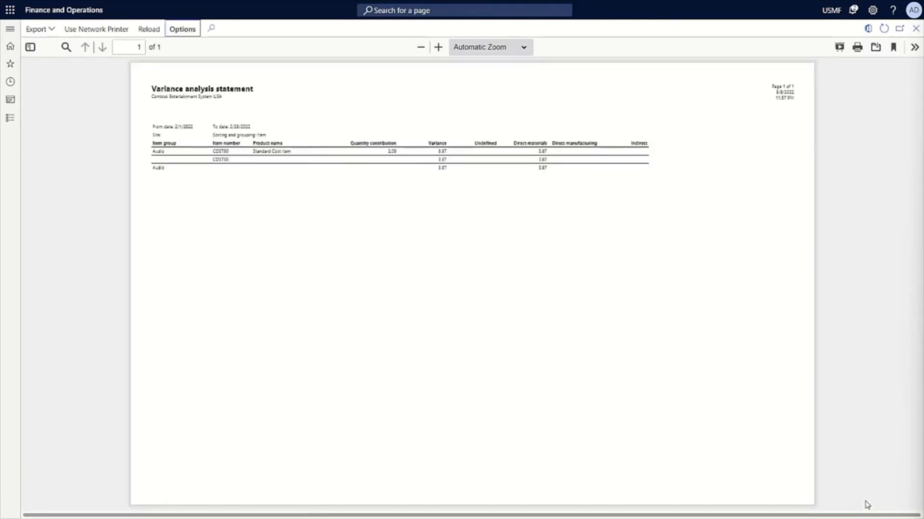
{"action": "left_click", "coordinate": [514, 50]}
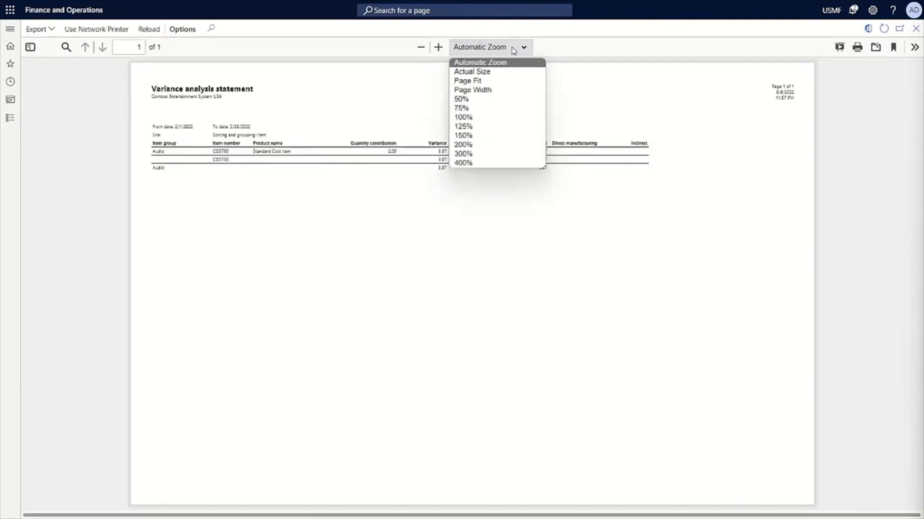
{"action": "left_click", "coordinate": [465, 117]}
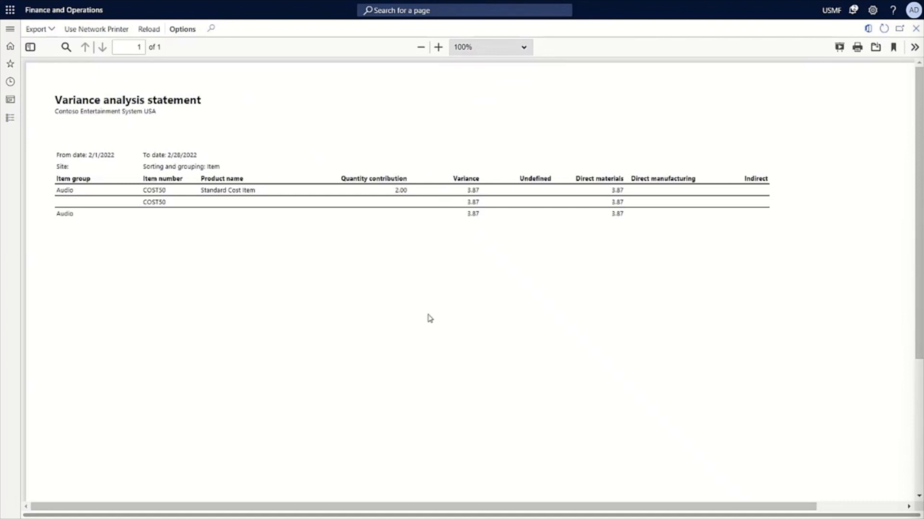